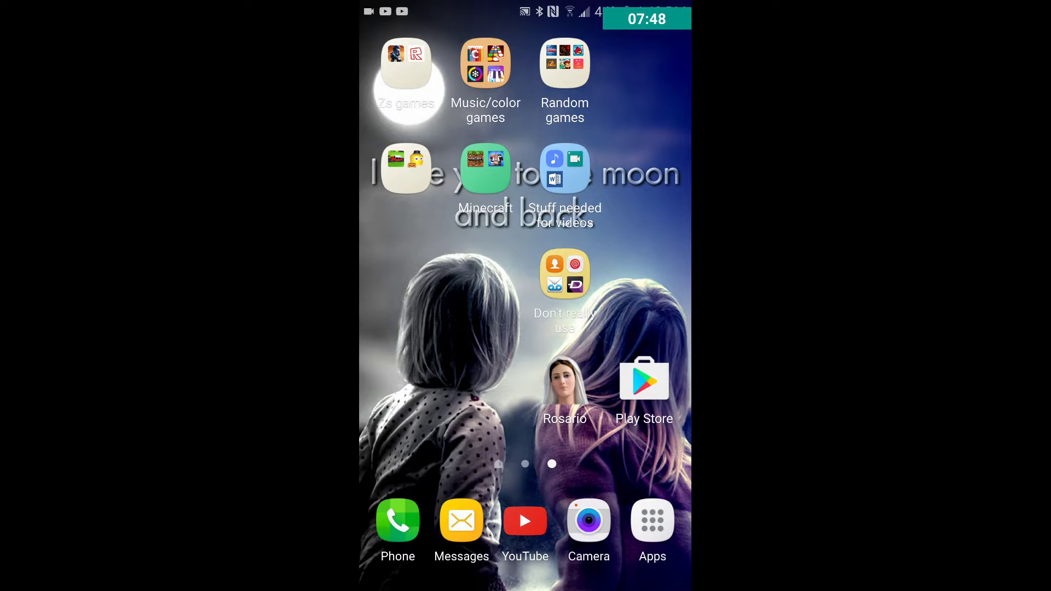
- Launch Google Play, browse the Recommended for You row, and briefly open the side menu
left_click(643, 382)
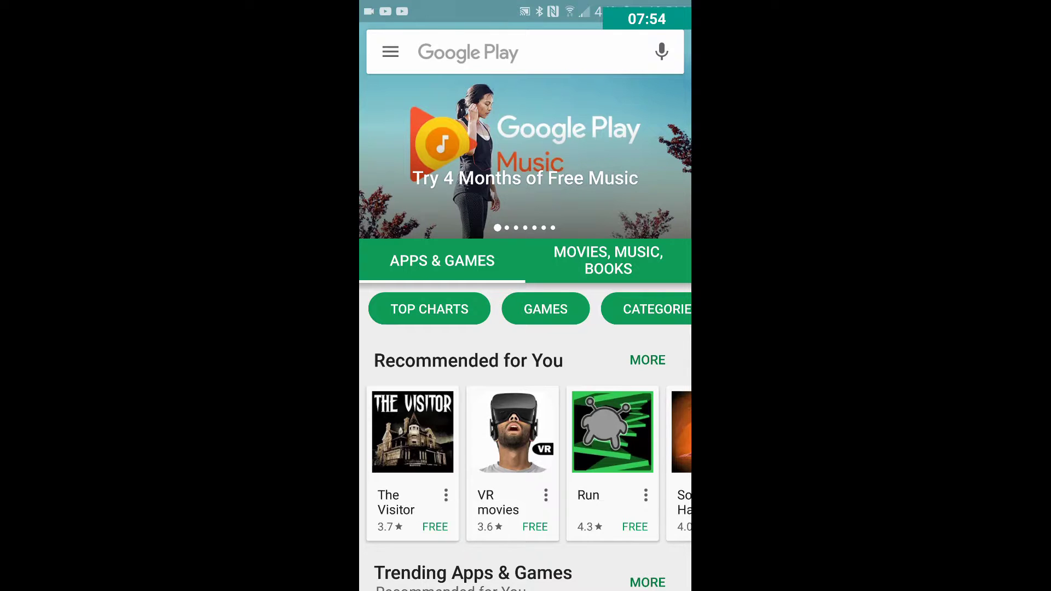
scroll(526, 464, "right", 2)
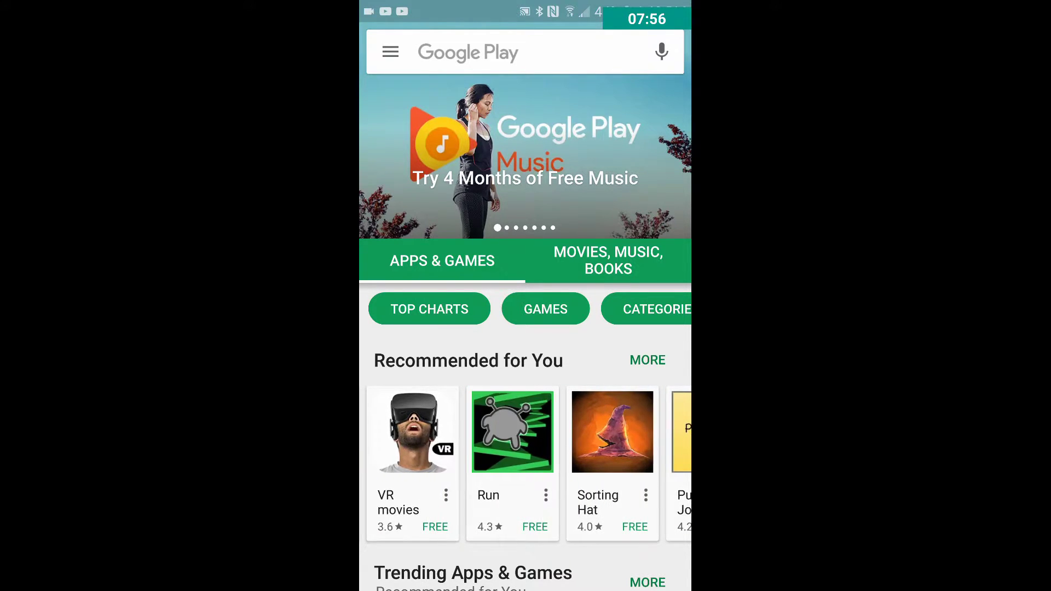
scroll(526, 464, "right", 3)
scroll(526, 464, "right", 3)
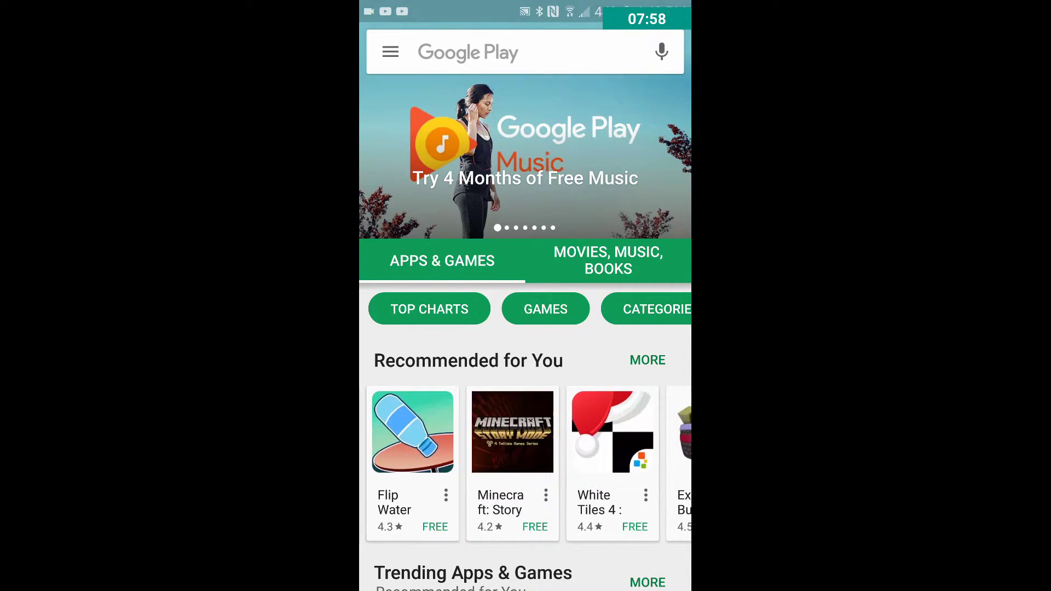
scroll(526, 464, "right", 2)
scroll(526, 463, "right", 2)
scroll(526, 464, "right", 2)
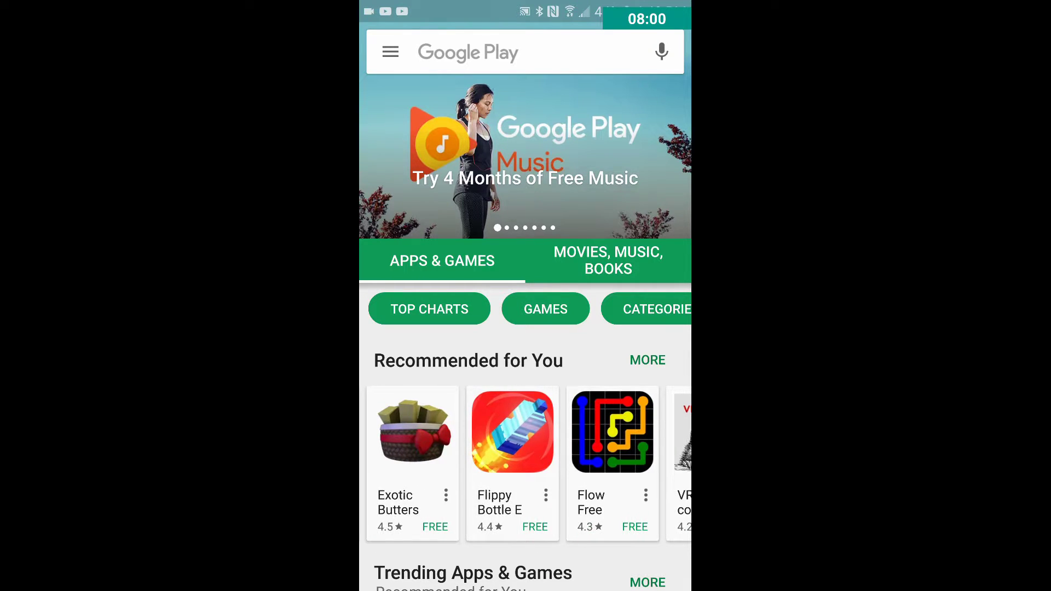
scroll(525, 464, "right", 3)
scroll(525, 463, "left", 1)
scroll(526, 464, "right", 3)
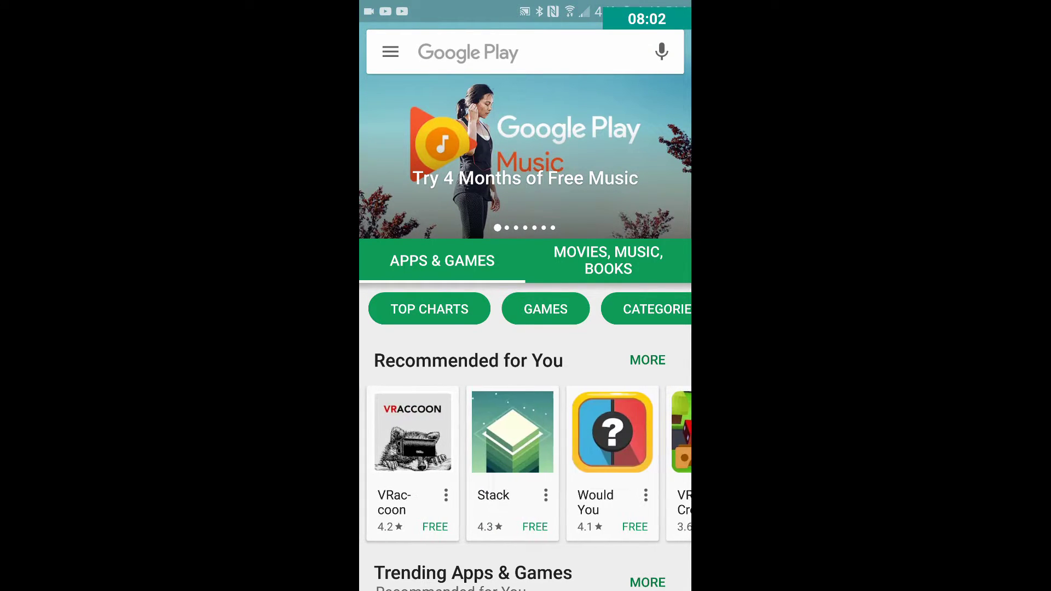
scroll(526, 464, "right", 5)
left_click(391, 52)
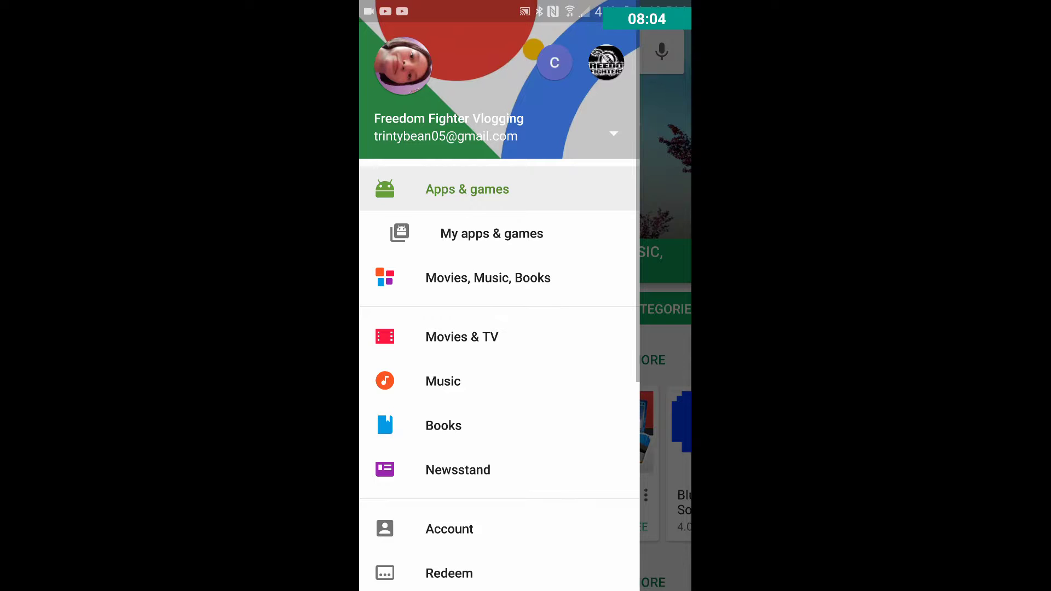
left_click(466, 189)
scroll(526, 464, "left", 3)
scroll(525, 464, "left", 3)
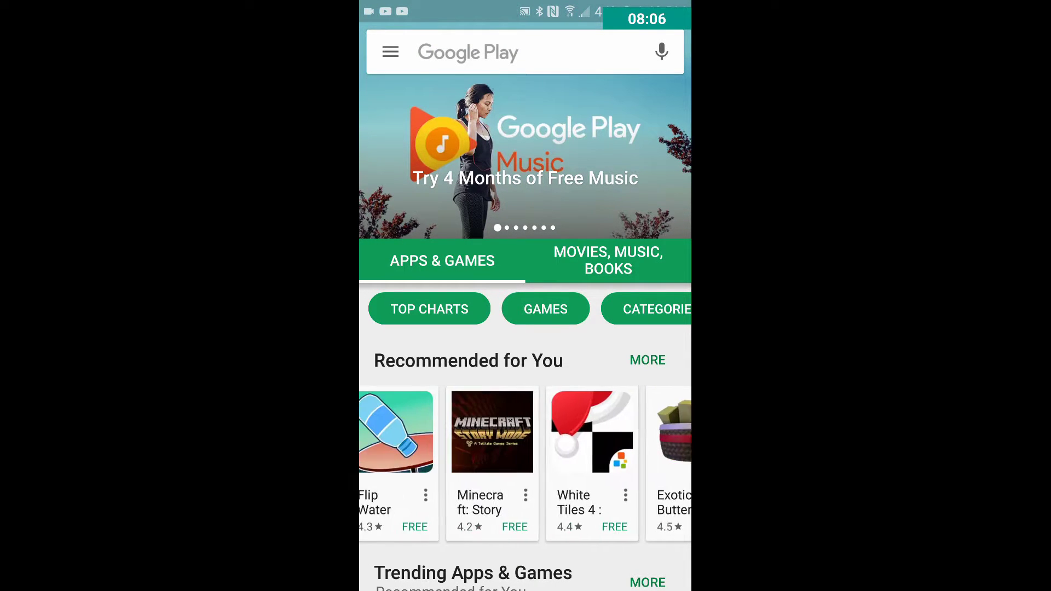
scroll(525, 464, "left", 3)
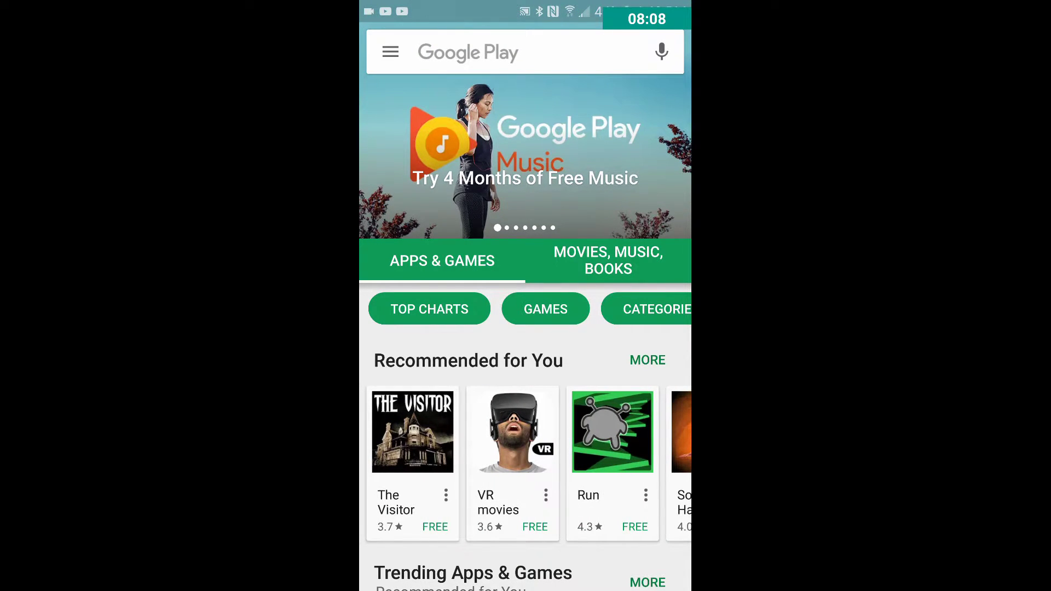
left_click(509, 51)
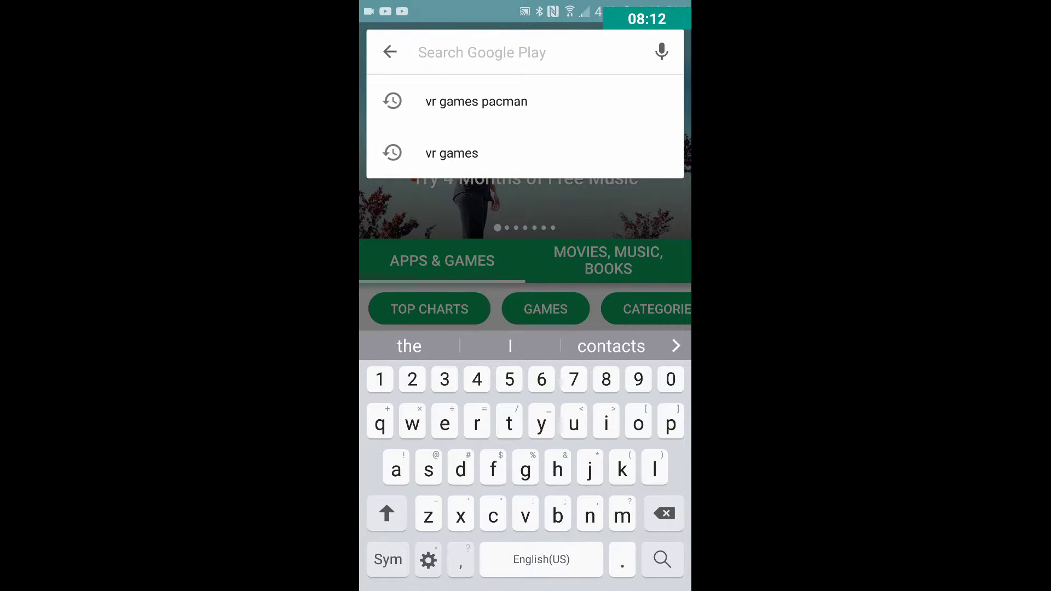
type("vr games")
- Run the 'vr games' search, browse far down the results, then pull down notifications
key("Return")
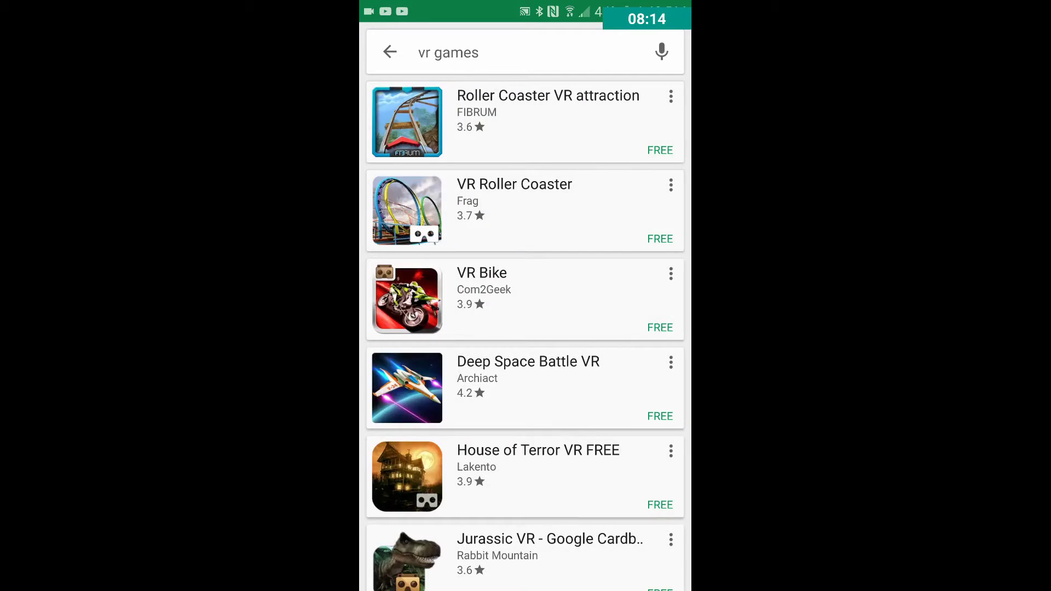
scroll(525, 306, "down", 1)
scroll(524, 306, "down", 2)
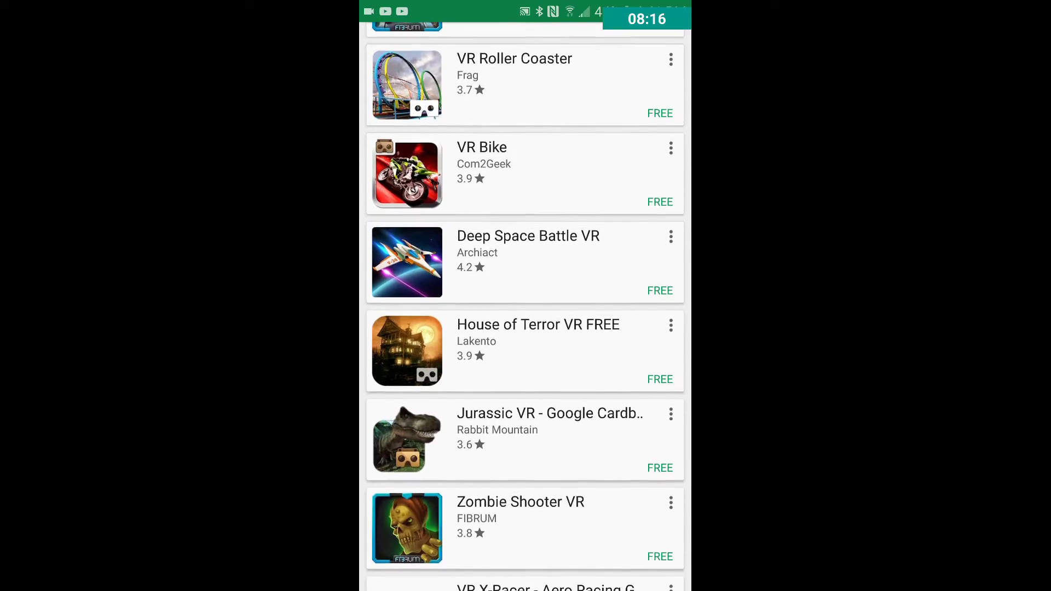
scroll(524, 306, "down", 2)
scroll(524, 306, "down", 2)
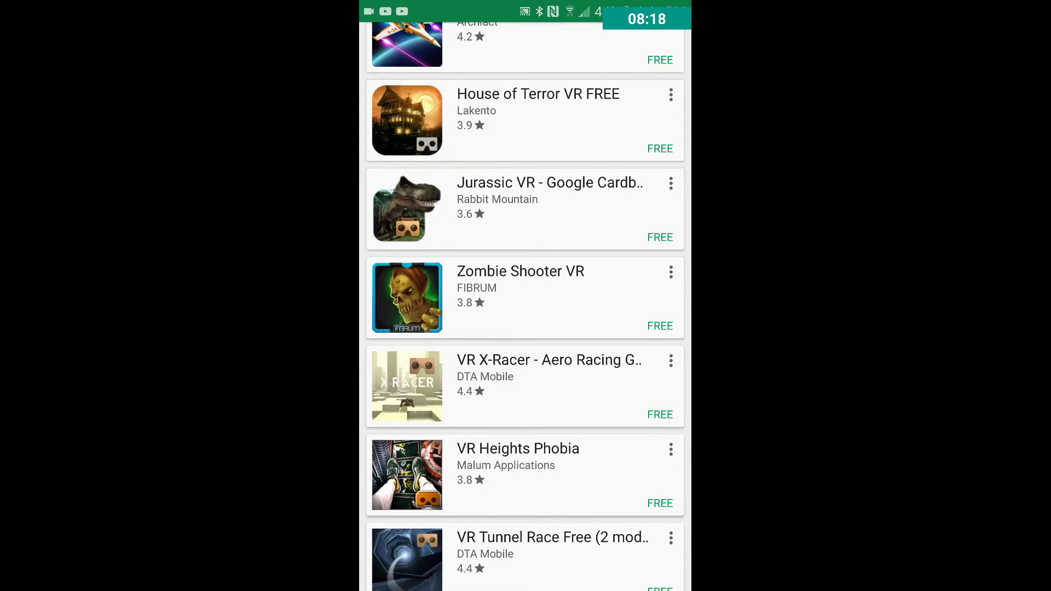
scroll(525, 306, "down", 3)
scroll(524, 307, "down", 5)
scroll(525, 306, "down", 2)
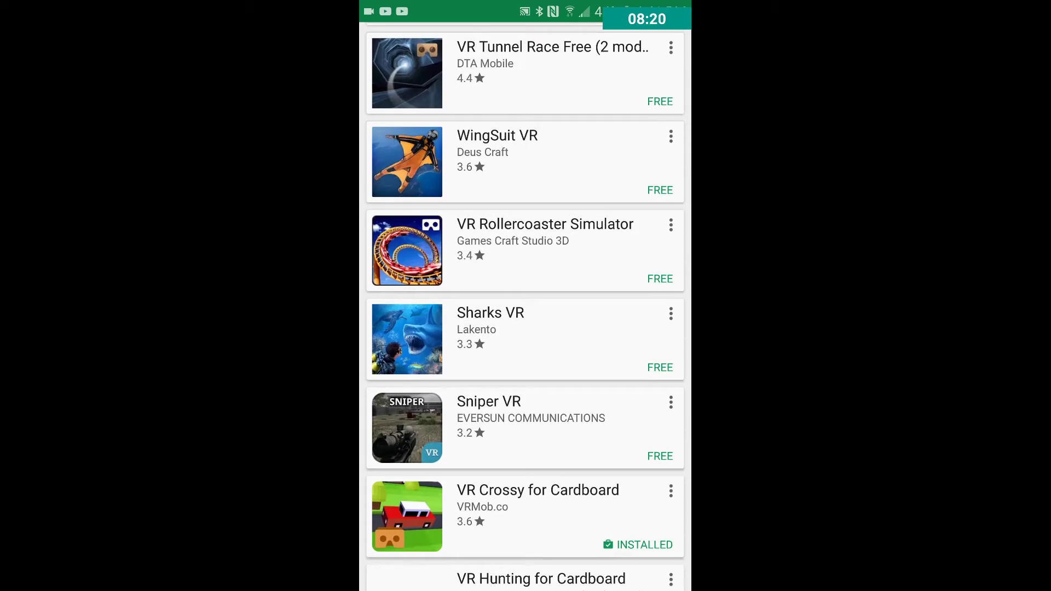
scroll(525, 307, "down", 2)
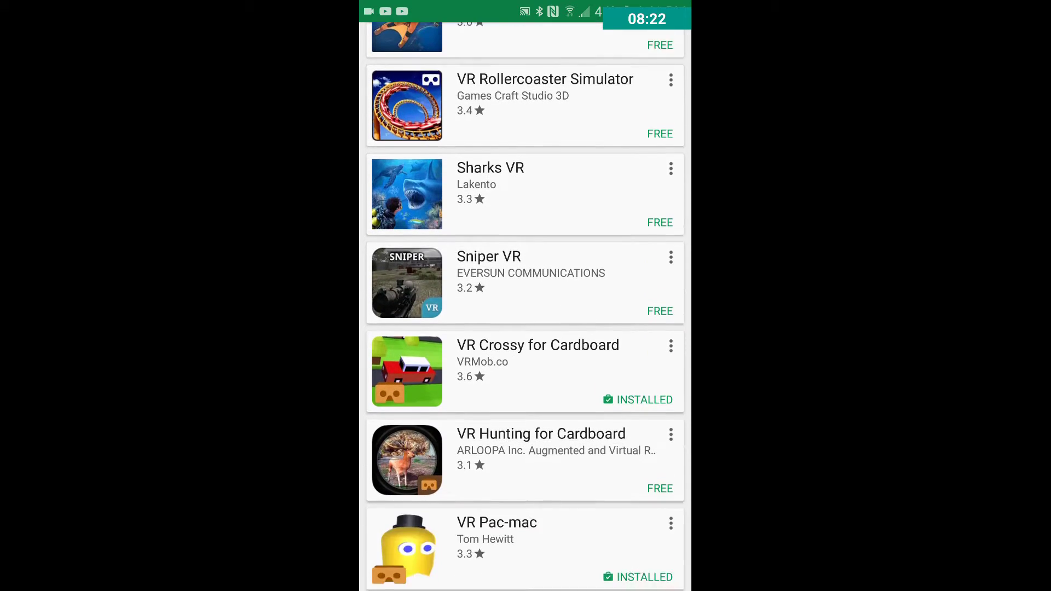
scroll(525, 306, "down", 3)
scroll(524, 307, "down", 3)
scroll(525, 306, "down", 1)
scroll(525, 307, "down", 1)
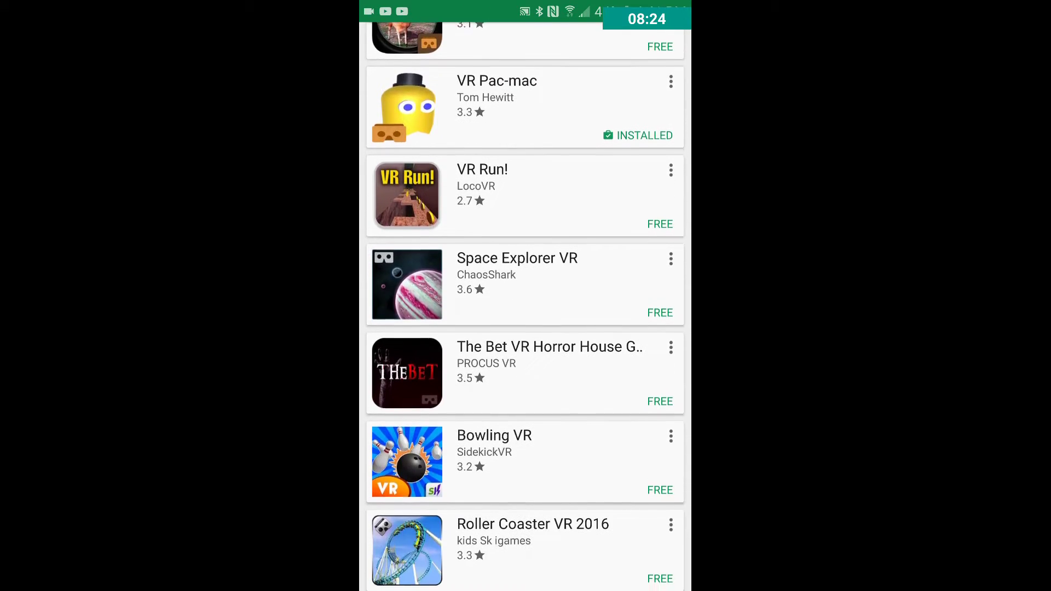
scroll(525, 307, "down", 2)
scroll(525, 307, "down", 1)
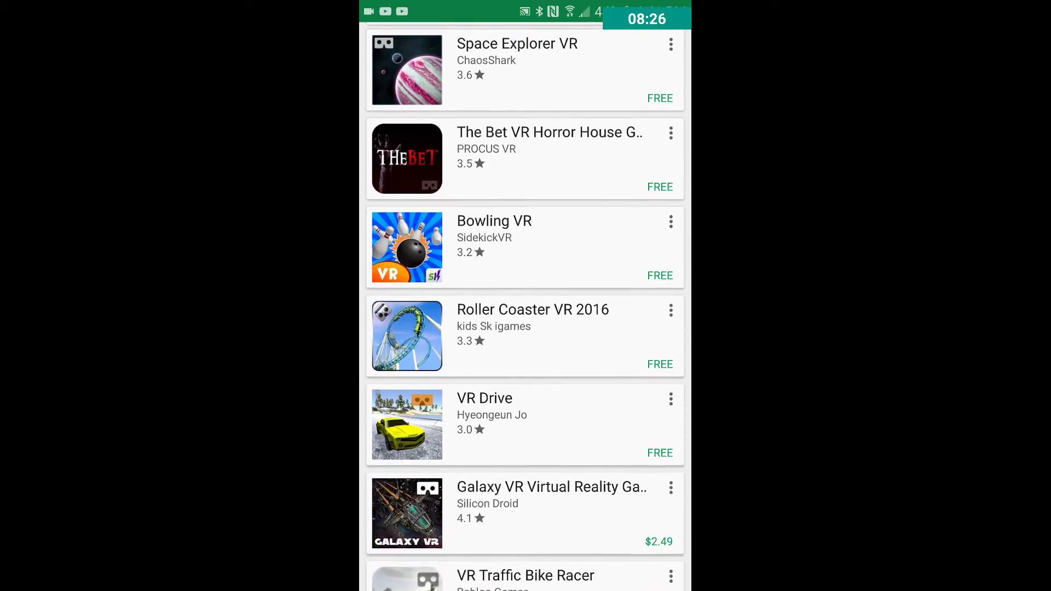
scroll(525, 306, "up", 2)
scroll(525, 306, "down", 4)
scroll(525, 307, "up", 1)
scroll(525, 306, "down", 2)
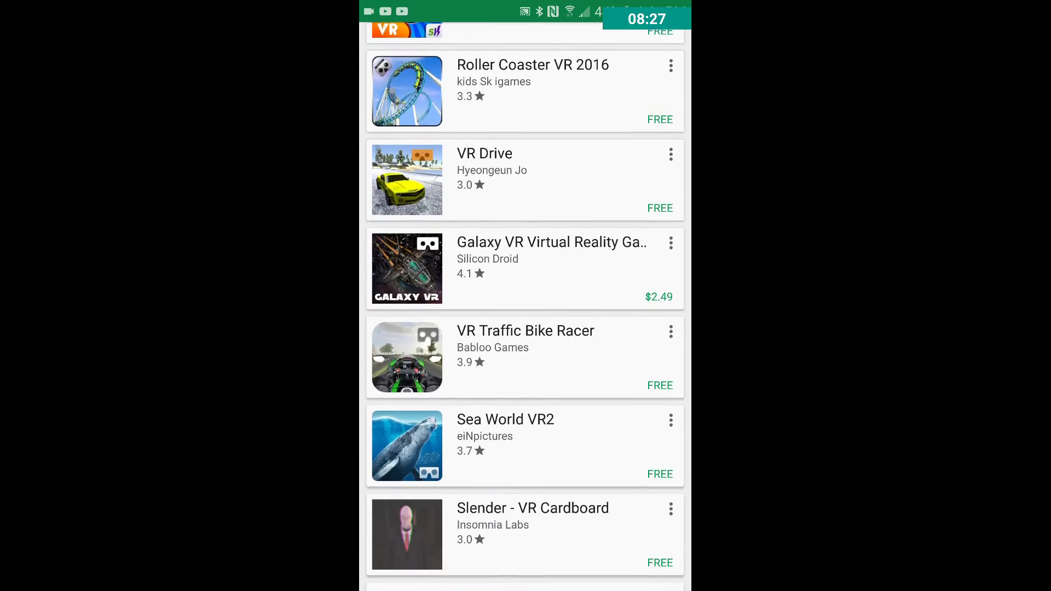
scroll(524, 307, "down", 2)
scroll(524, 306, "down", 1)
scroll(524, 306, "down", 1)
scroll(525, 306, "down", 1)
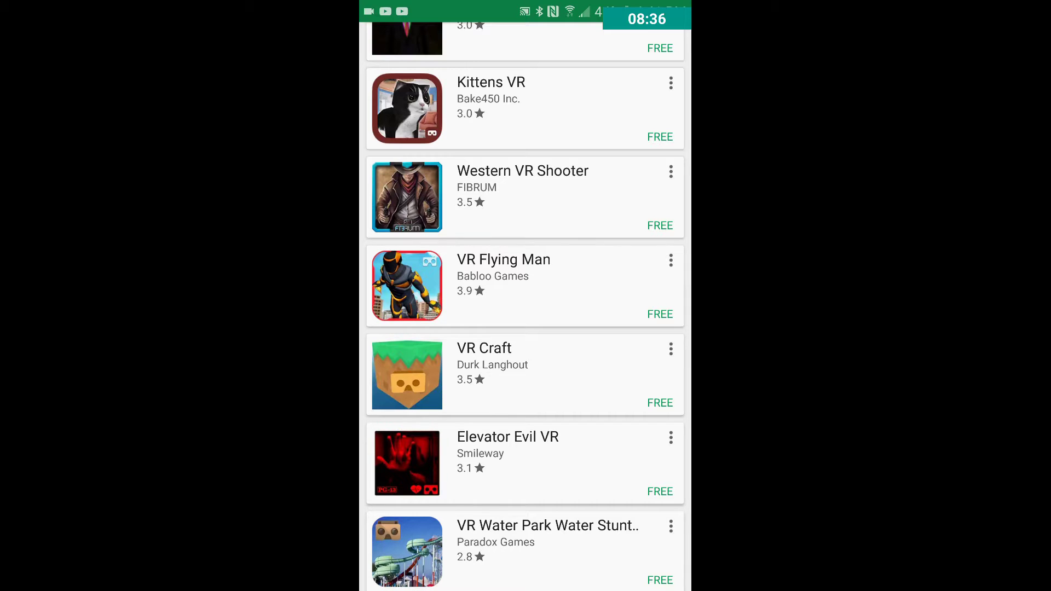
scroll(525, 306, "down", 1)
scroll(525, 306, "down", 1)
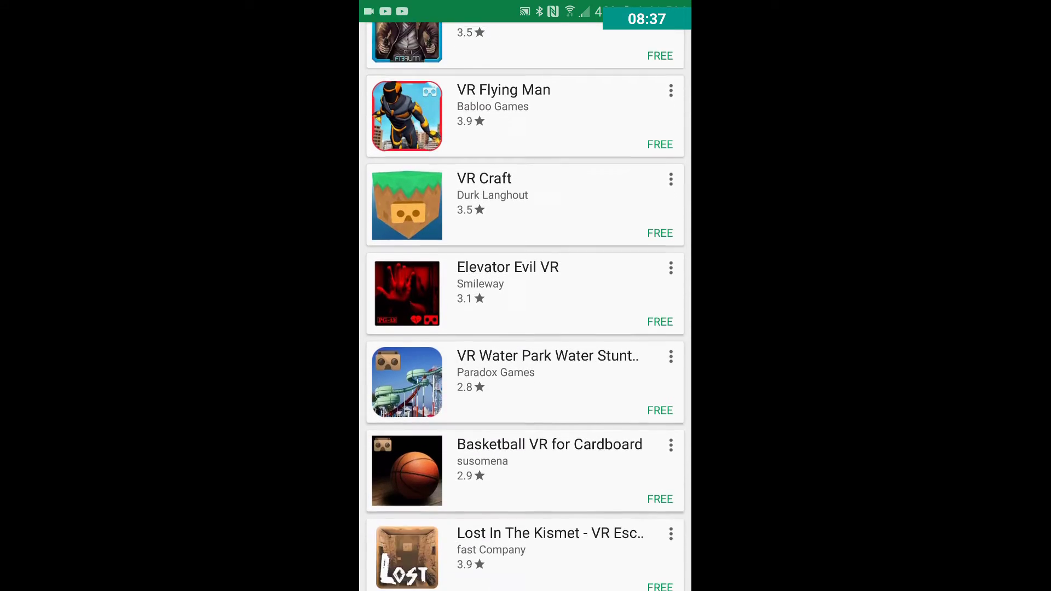
scroll(525, 307, "down", 1)
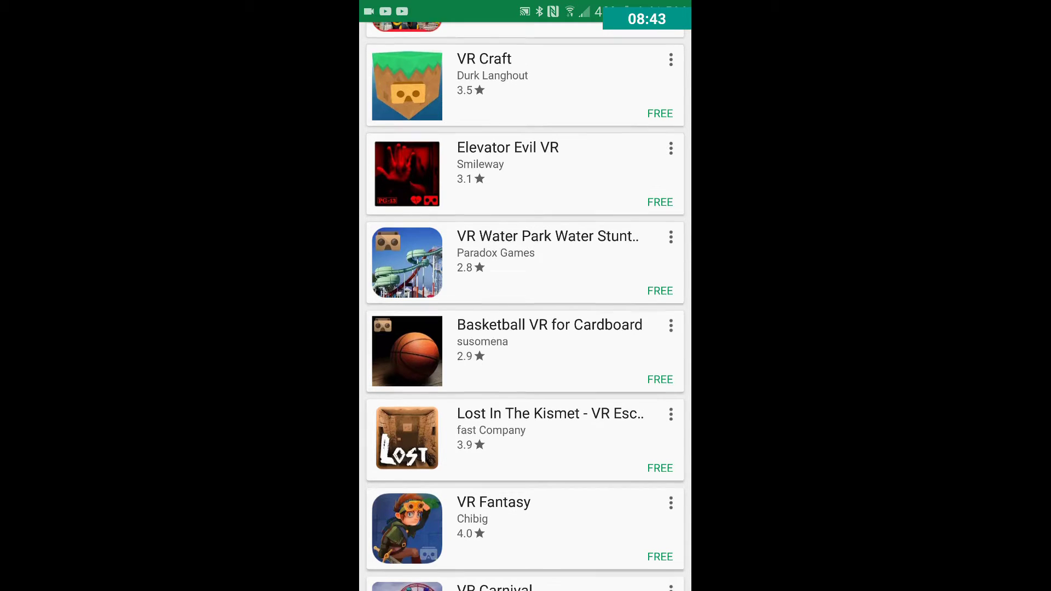
scroll(525, 307, "down", 1)
scroll(524, 306, "down", 1)
scroll(525, 306, "down", 1)
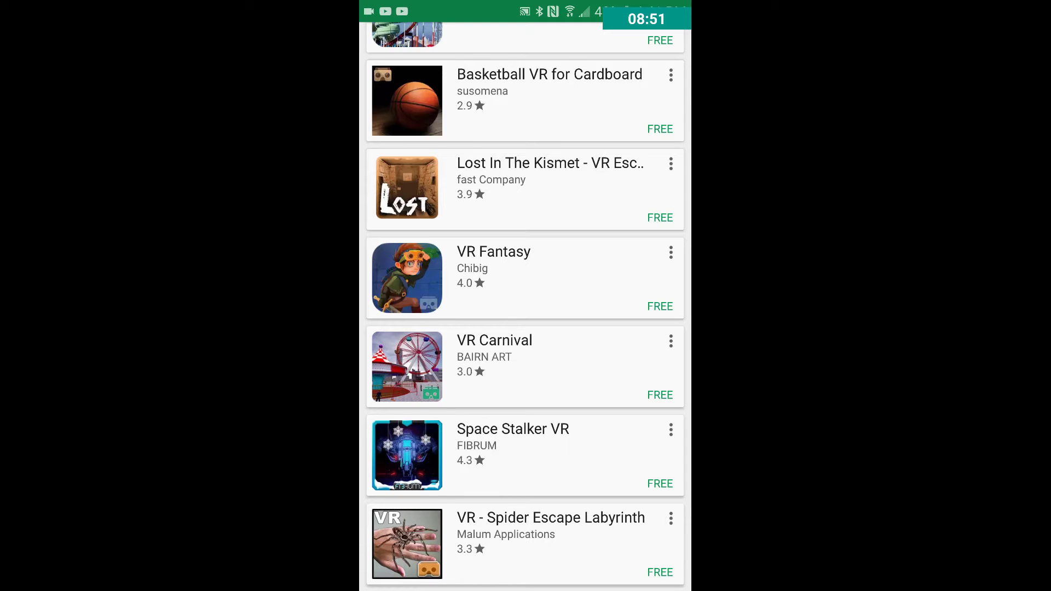
scroll(525, 306, "down", 3)
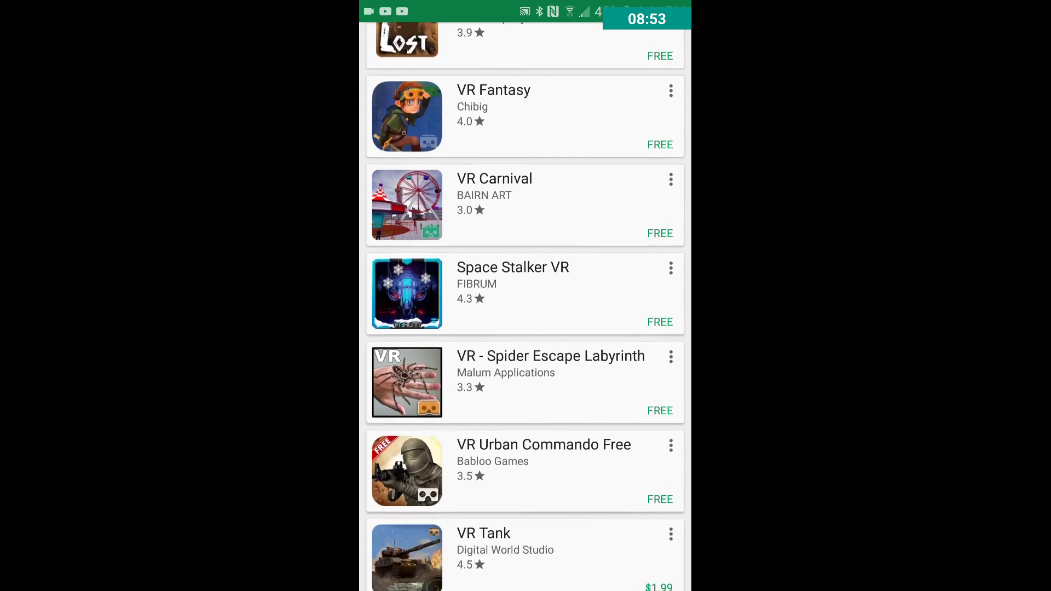
scroll(524, 306, "down", 4)
scroll(525, 306, "down", 4)
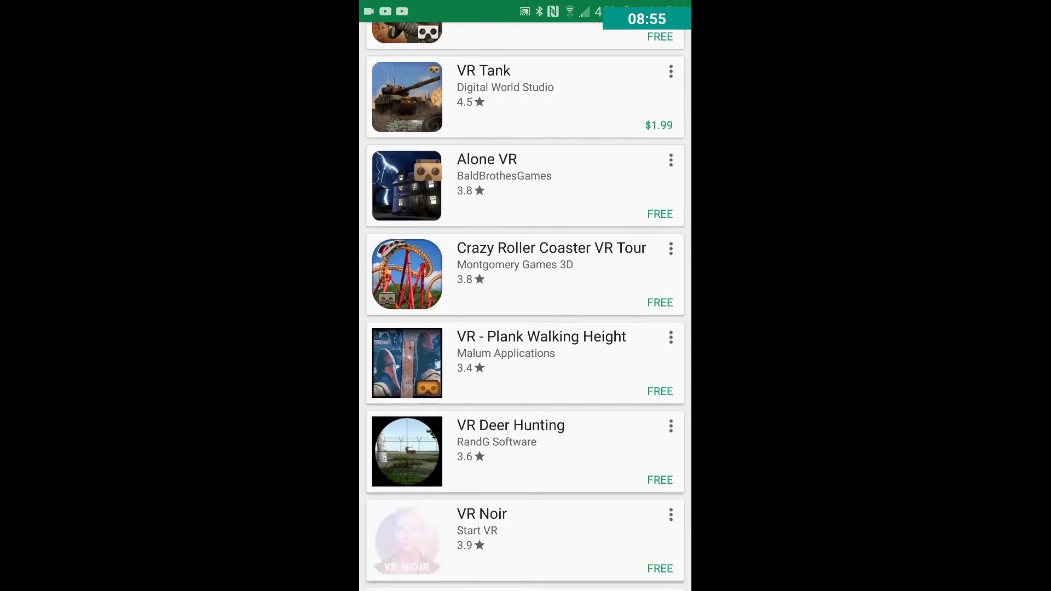
scroll(525, 307, "down", 3)
scroll(525, 307, "down", 2)
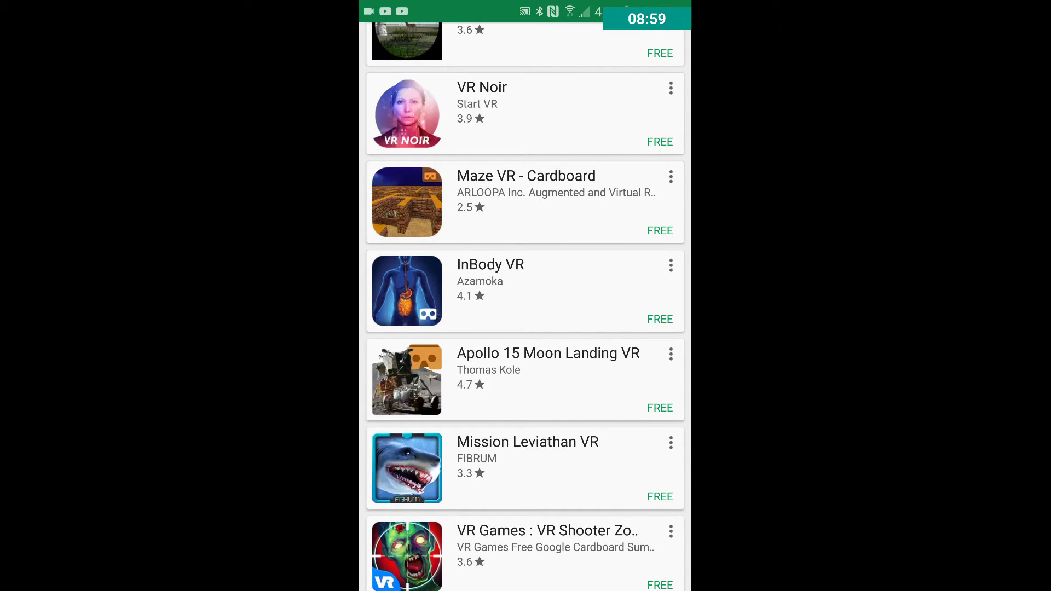
scroll(525, 306, "down", 3)
scroll(525, 307, "down", 4)
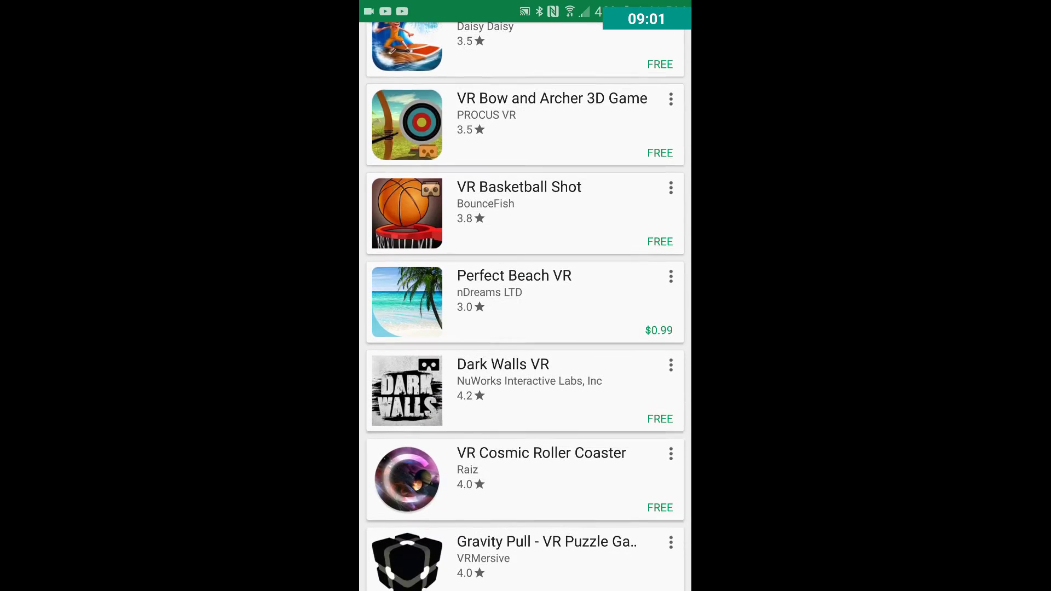
left_click_drag(525, 4, 524, 370)
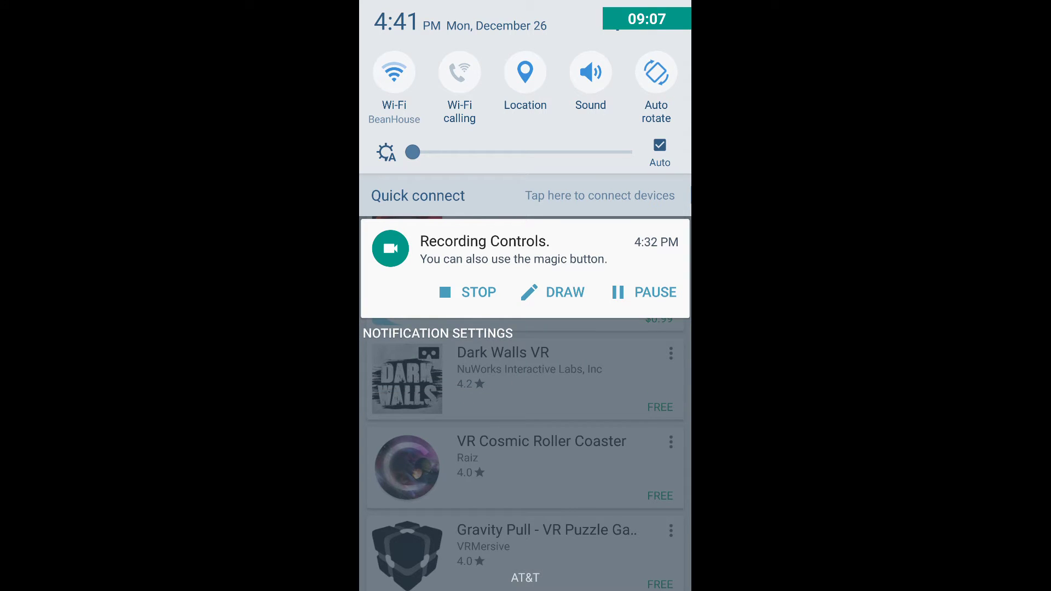
- Dismiss the notification shade, scroll further through the VR game results, and go home
left_click_drag(525, 494, 525, 82)
scroll(525, 307, "down", 15)
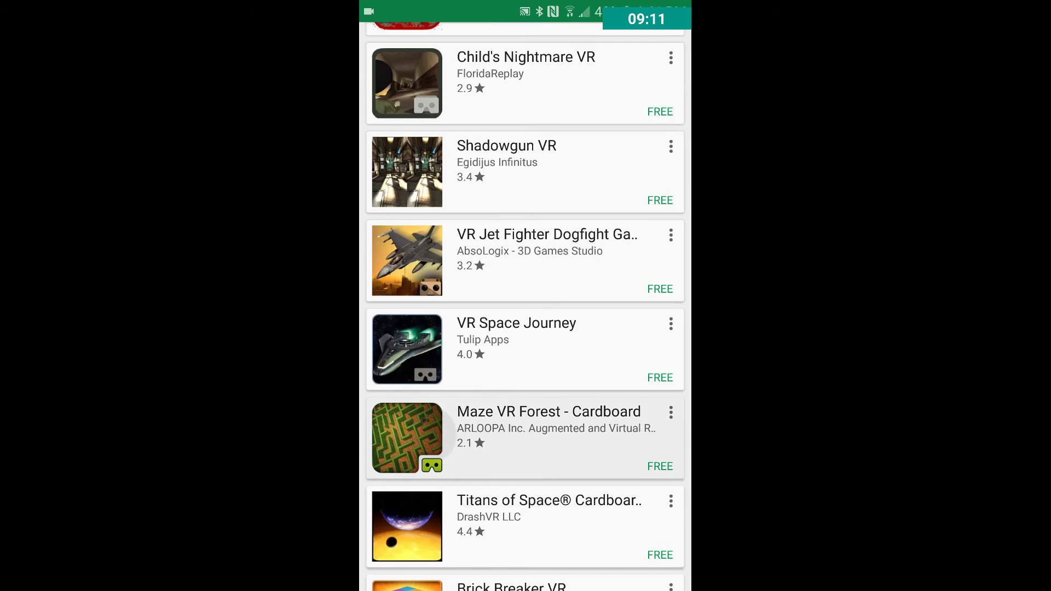
scroll(525, 306, "down", 15)
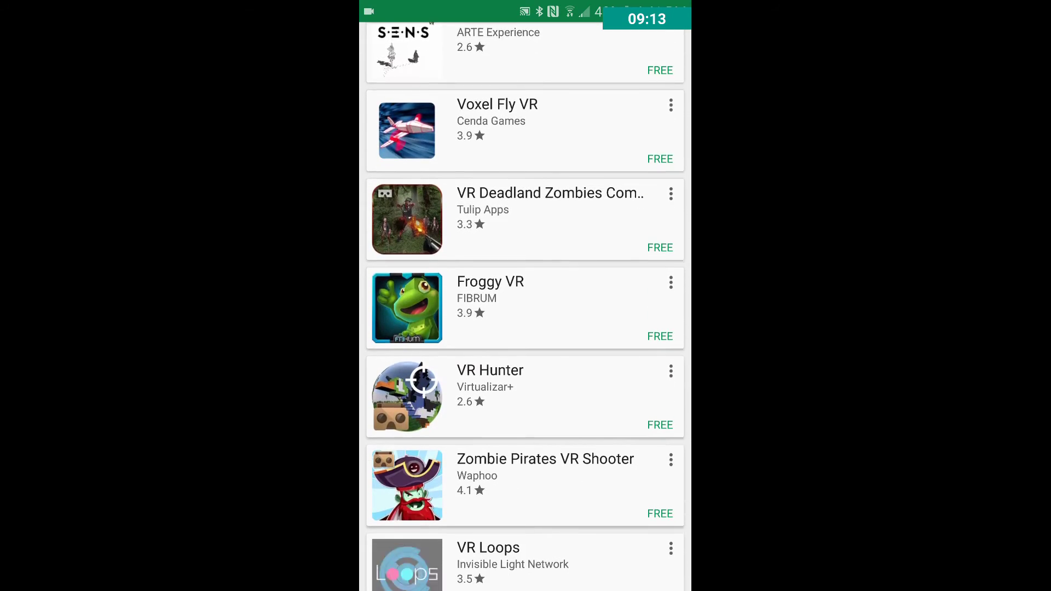
key("Home")
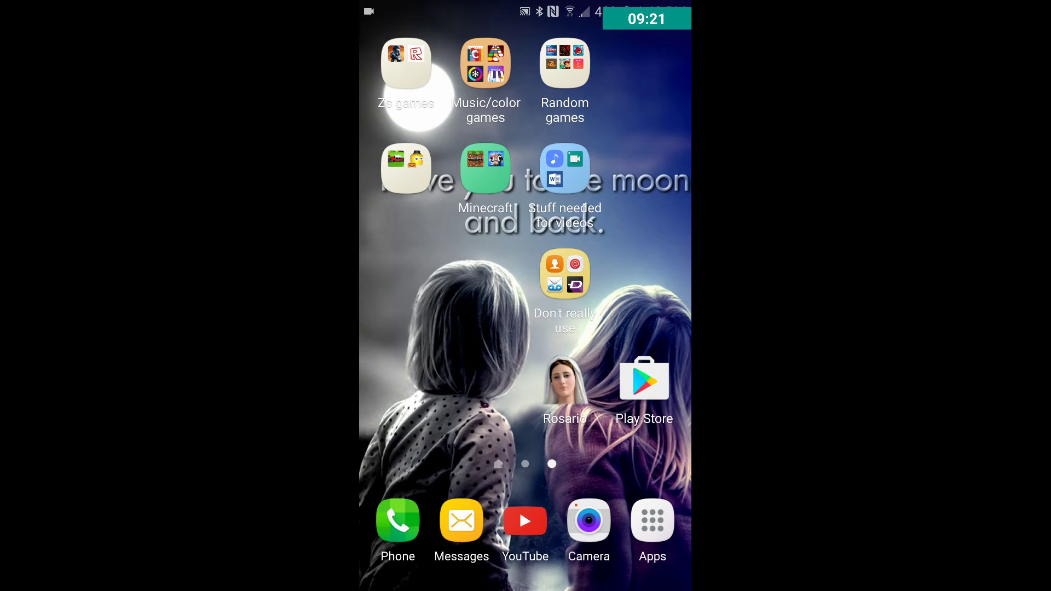
left_click_drag(525, 4, 526, 328)
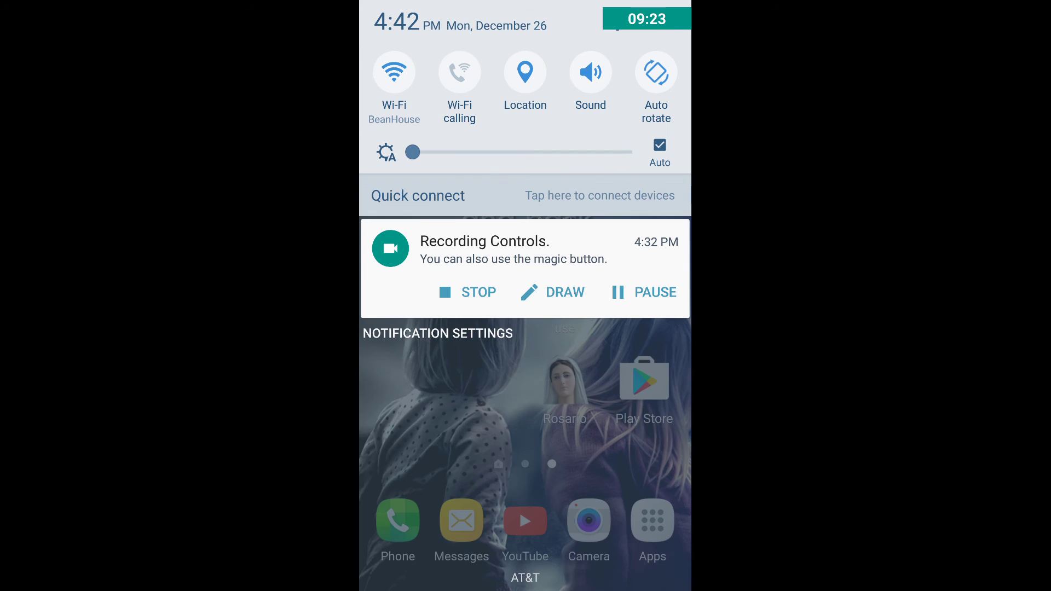
left_click_drag(415, 411, 415, 94)
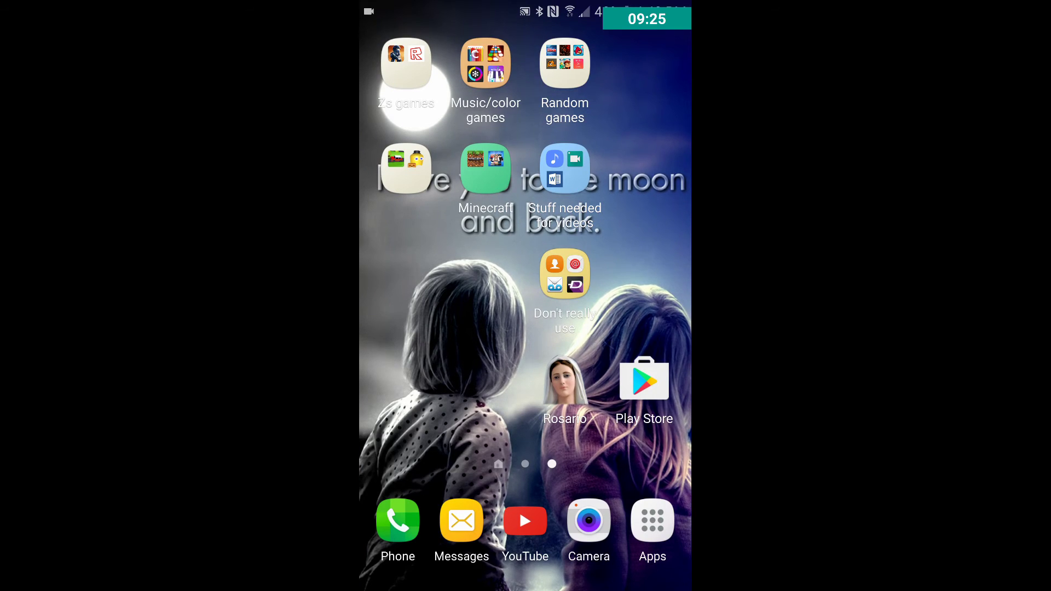